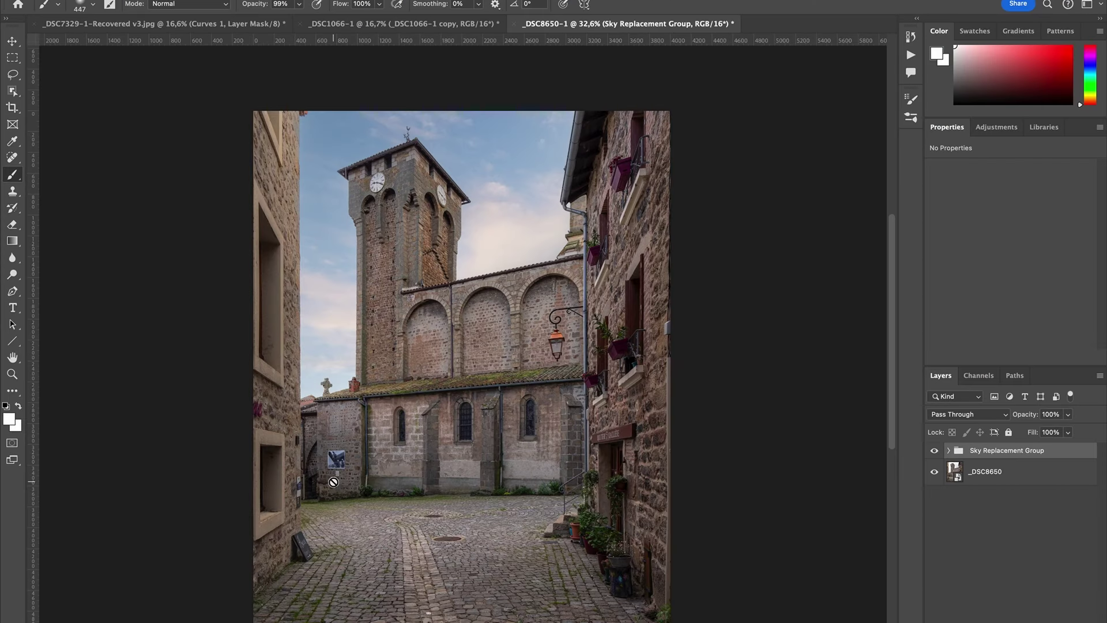
Add a Selective Color adjustment layer above the sky group, keeping its colour range on Reds.
left_click(997, 128)
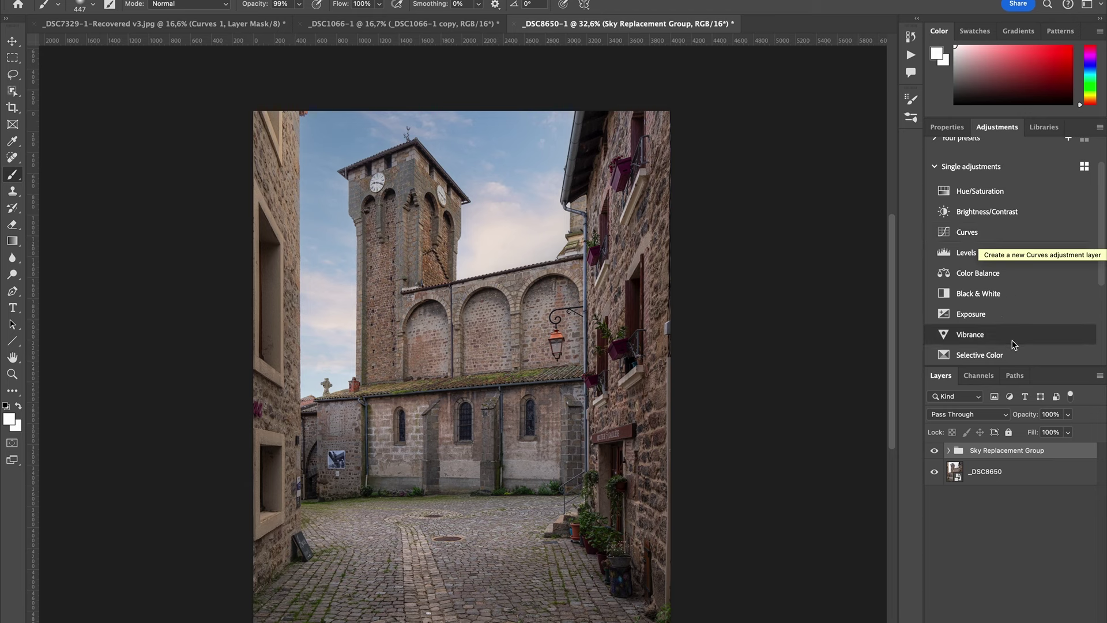
scroll(1013, 344, "down", 1)
left_click(991, 325)
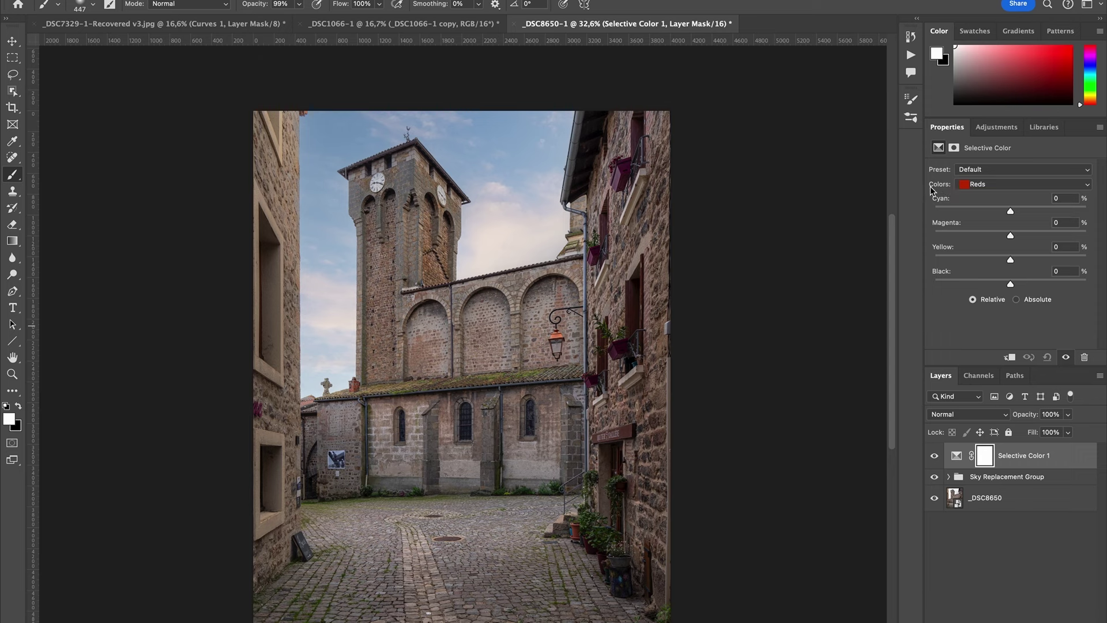
left_click(971, 186)
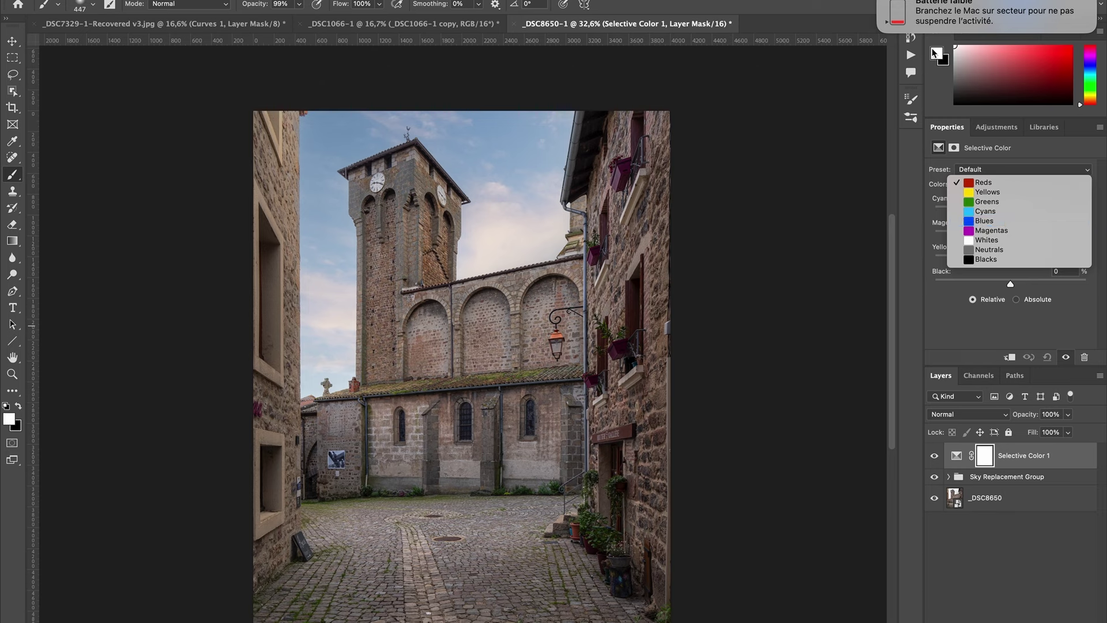
left_click(980, 182)
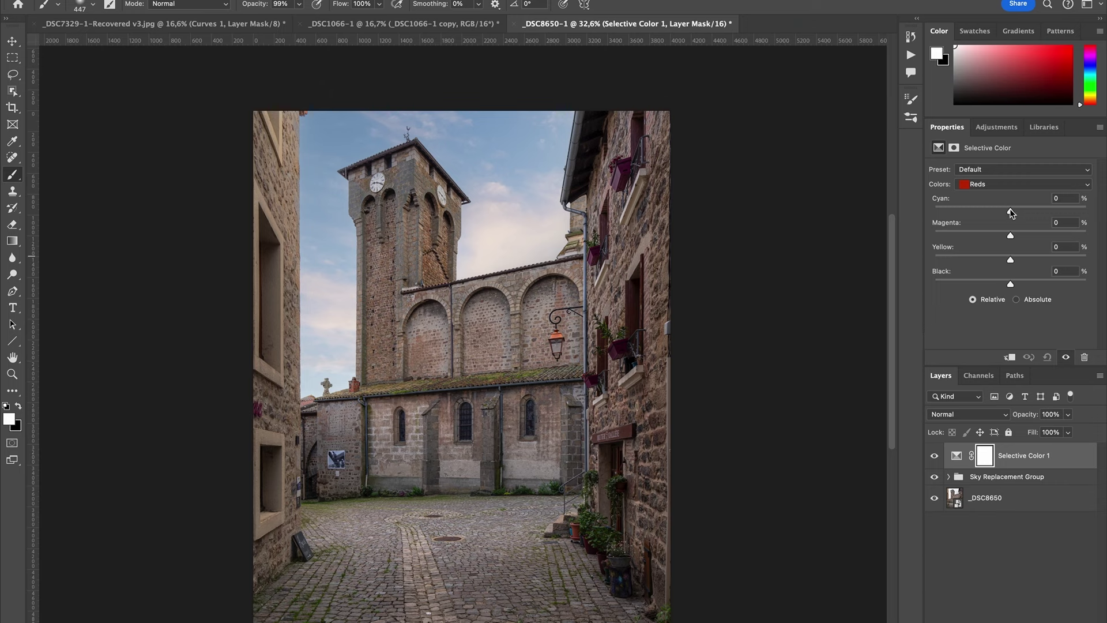
Push the Reds Cyan, Magenta, Yellow and Black sliders to their maximum, then reset Cyan to 0.
left_click_drag(1010, 211, 1105, 211)
left_click_drag(1010, 236, 1102, 237)
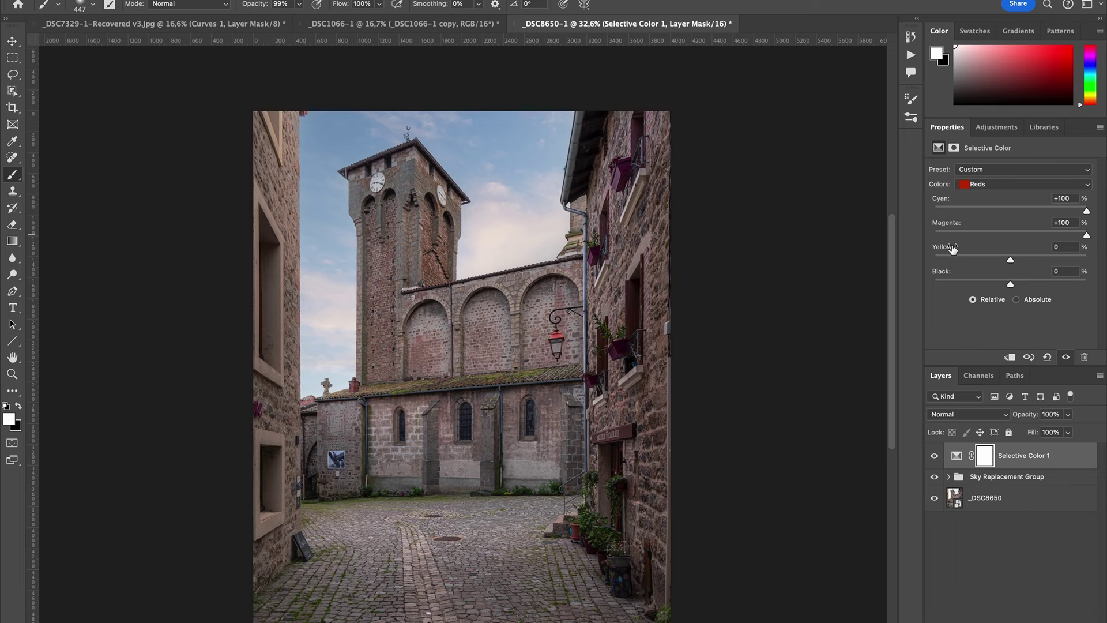
left_click_drag(1010, 259, 1099, 260)
left_click(1010, 284)
left_click_drag(1010, 284, 1102, 278)
left_click(1010, 208)
Reset Reds Magenta, Yellow and Black to 0, then test Cyan extremes before restoring it to 0.
left_click(1010, 231)
left_click(1011, 256)
left_click(1012, 280)
mouse_move(1010, 211)
left_mouse_down()
mouse_move(960, 214)
mouse_move(1007, 209)
left_mouse_up()
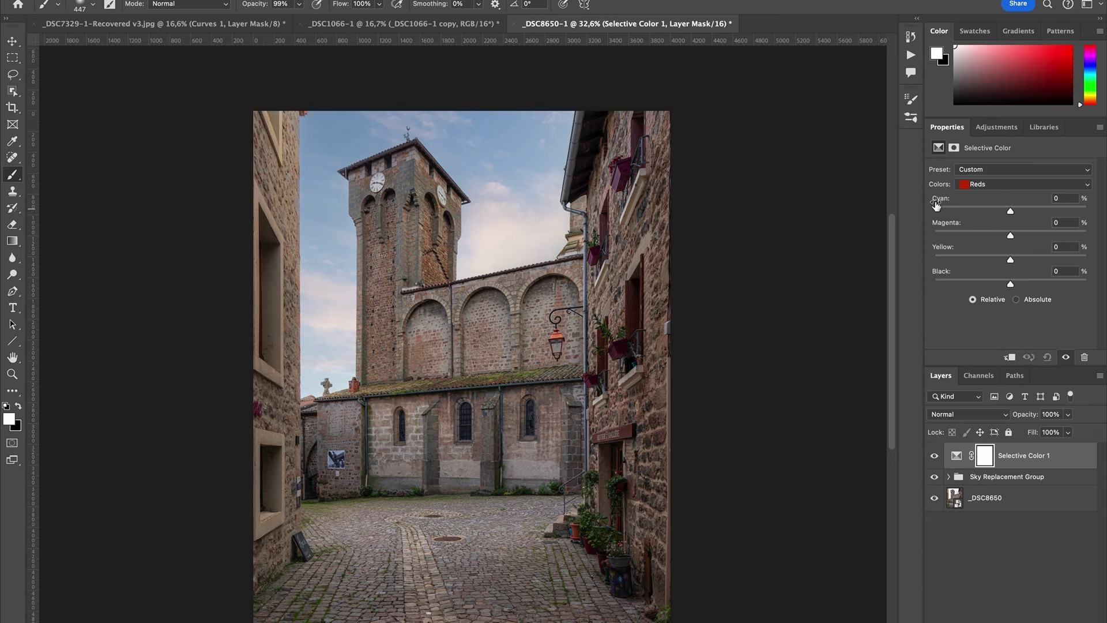
left_click_drag(1011, 209, 908, 212)
double_click(934, 211)
left_click_drag(1010, 211, 1058, 213)
key("ctrl+z")
Test negative Magenta, Yellow and Black in the Reds, returning each value to 0.
left_click_drag(1010, 235, 914, 237)
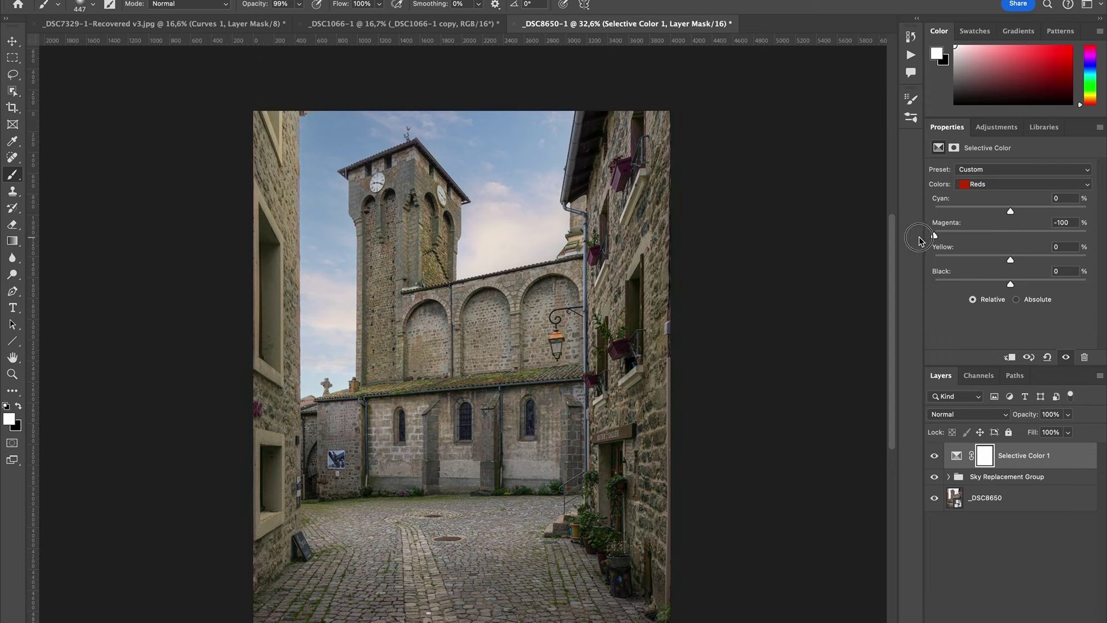
left_click_drag(934, 237, 944, 249)
double_click(935, 235)
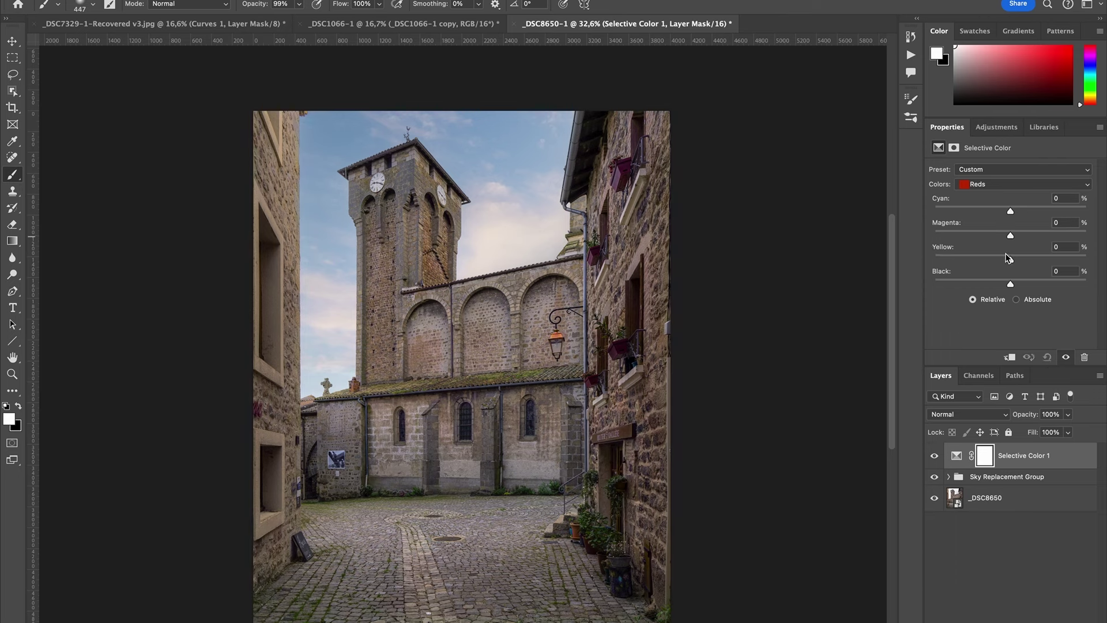
left_click_drag(1006, 258, 935, 281)
key("ctrl+z")
left_click_drag(1010, 284, 894, 279)
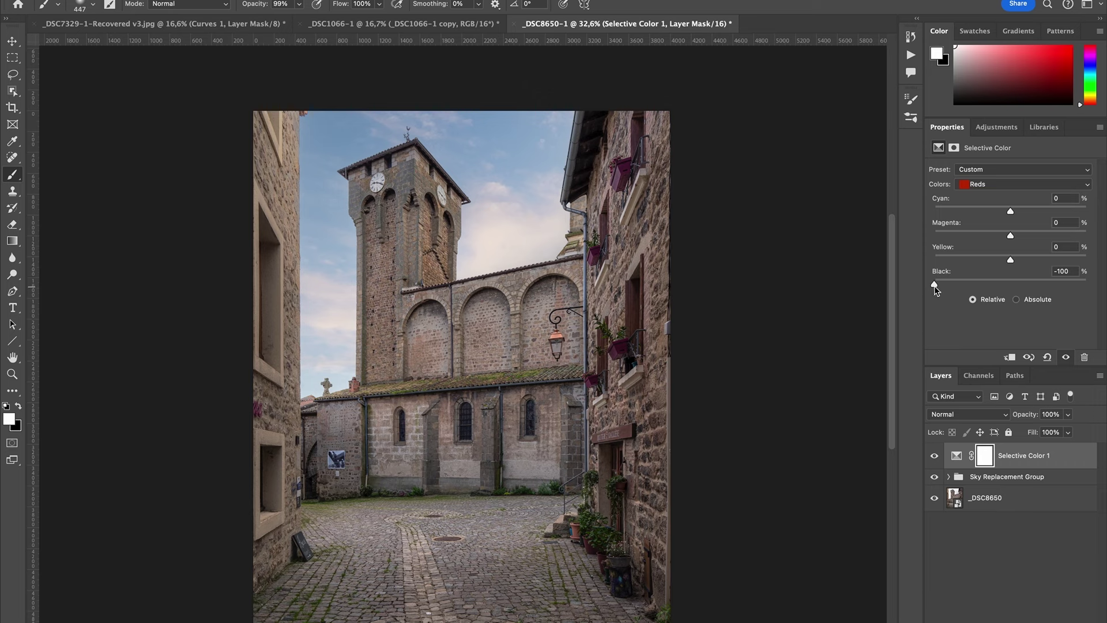
key("ctrl+z")
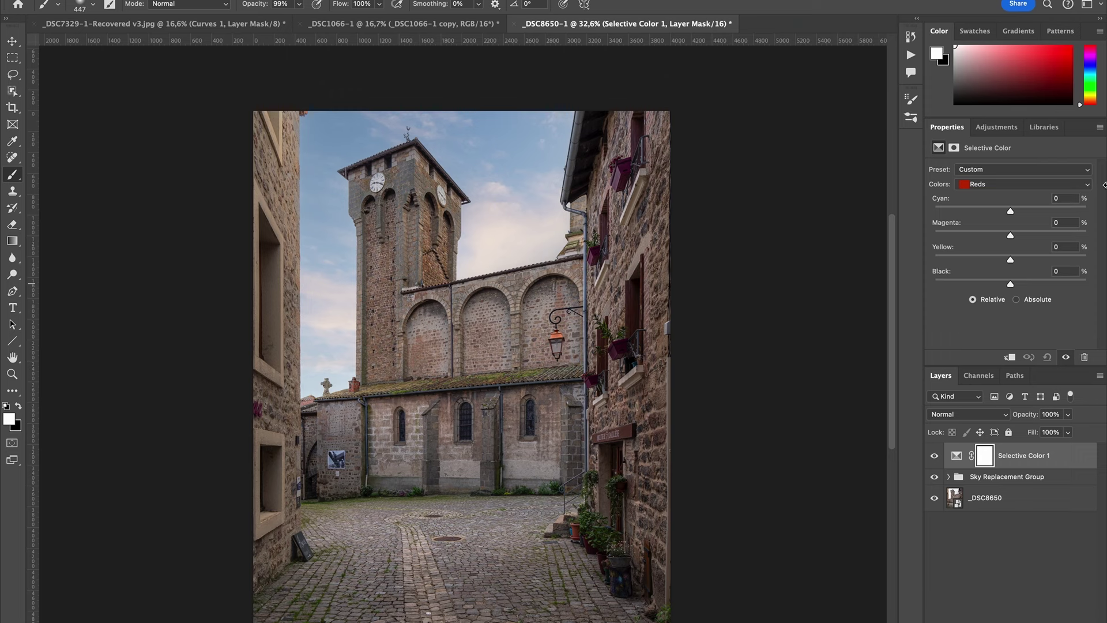
Switch the colour range to Blues and test Cyan extremes on the sky.
left_click(994, 184)
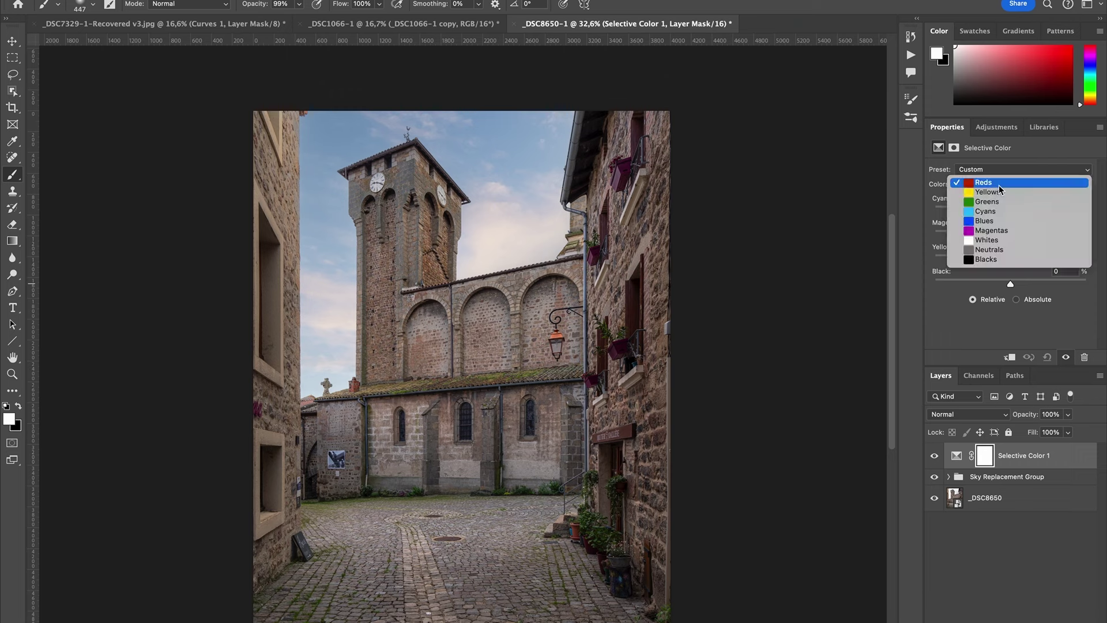
left_click(999, 221)
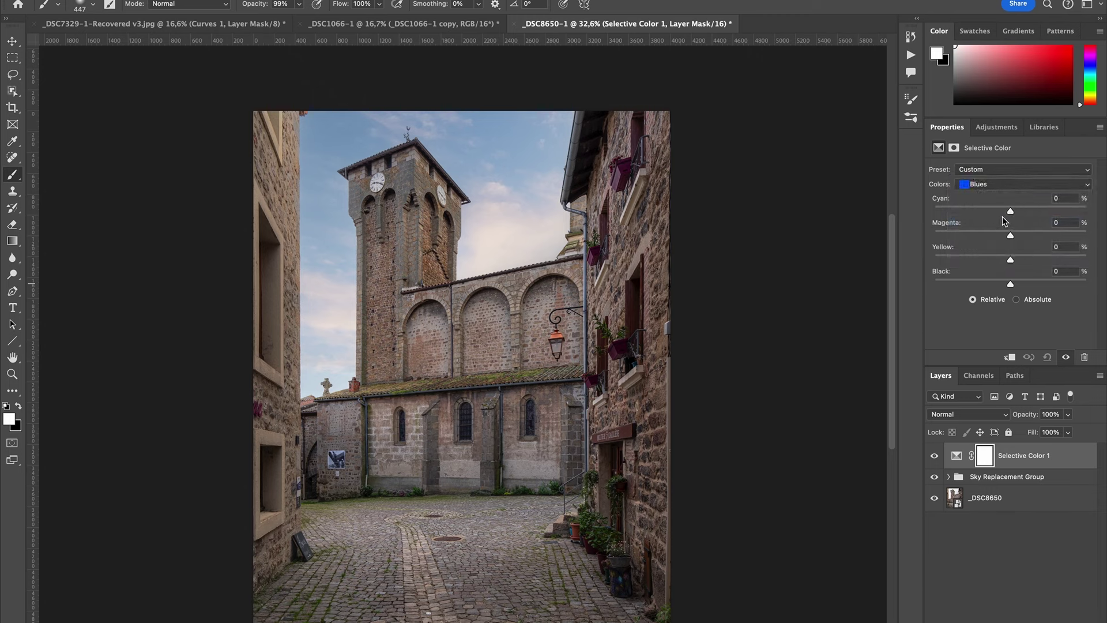
left_click_drag(1010, 211, 1101, 211)
left_click_drag(1086, 211, 934, 211)
left_click_drag(934, 211, 1034, 211)
mouse_move(917, 211)
left_mouse_down()
mouse_move(955, 211)
mouse_move(919, 211)
left_mouse_up()
Test Magenta in the Blues on the sky, then reset Blues Cyan and Magenta to 0.
left_click_drag(1010, 235, 867, 257)
key("backslash")
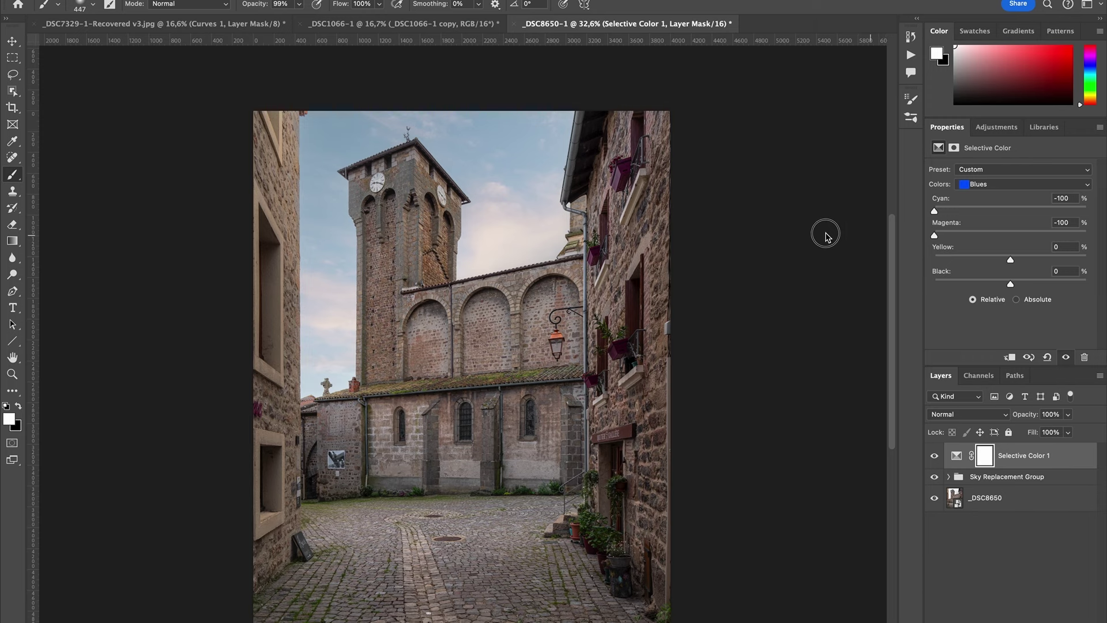
left_click_drag(934, 235, 1098, 185)
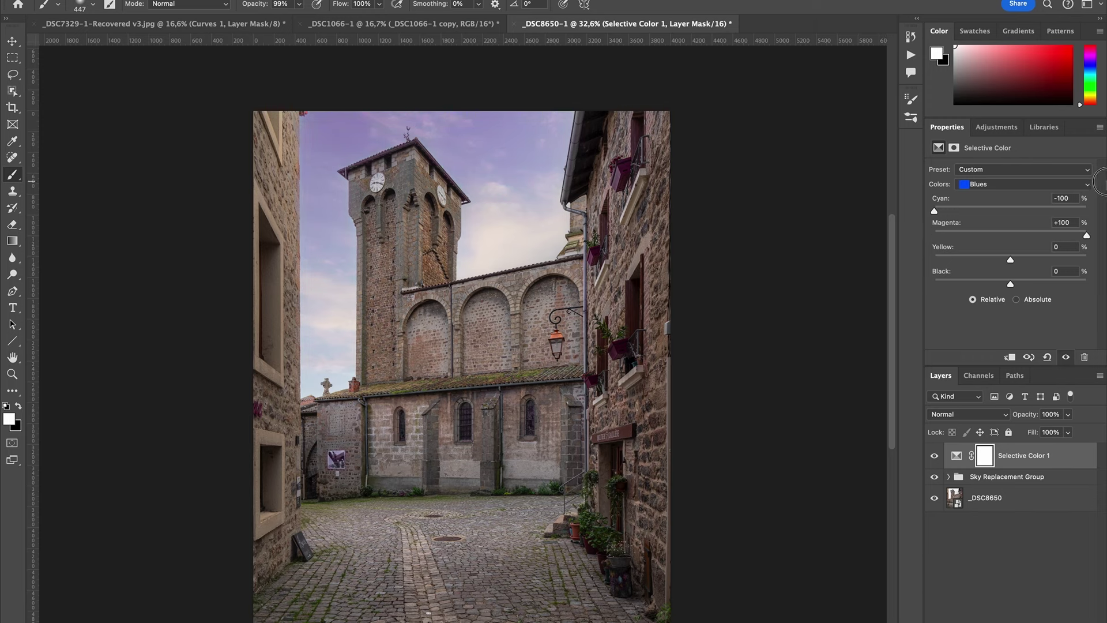
left_click(1010, 235)
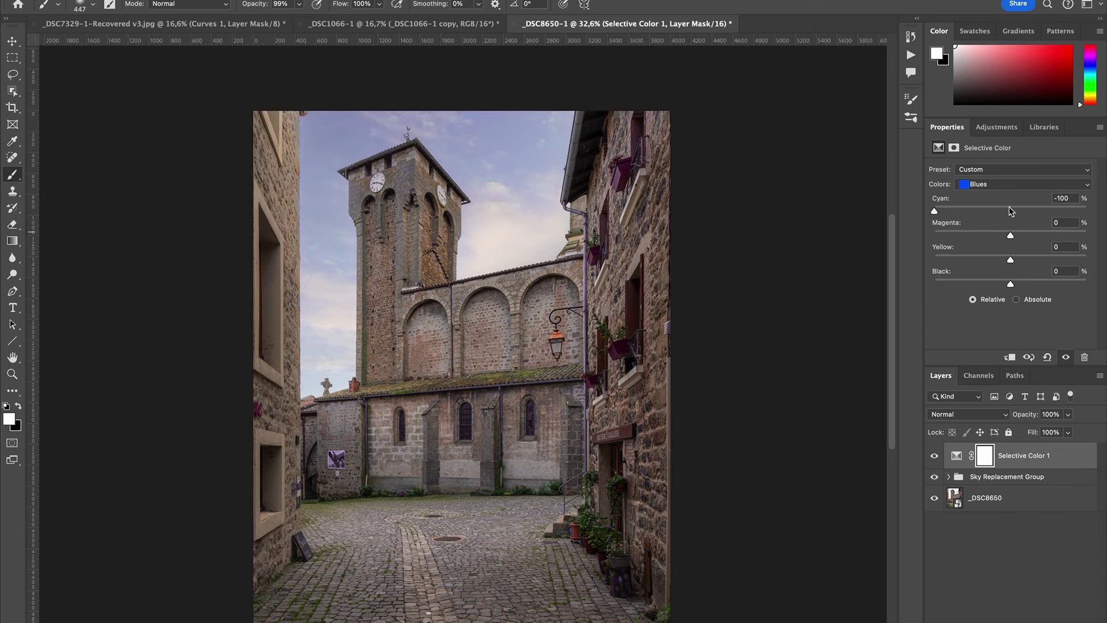
left_click(1010, 211)
left_click(956, 455)
left_click(1023, 184)
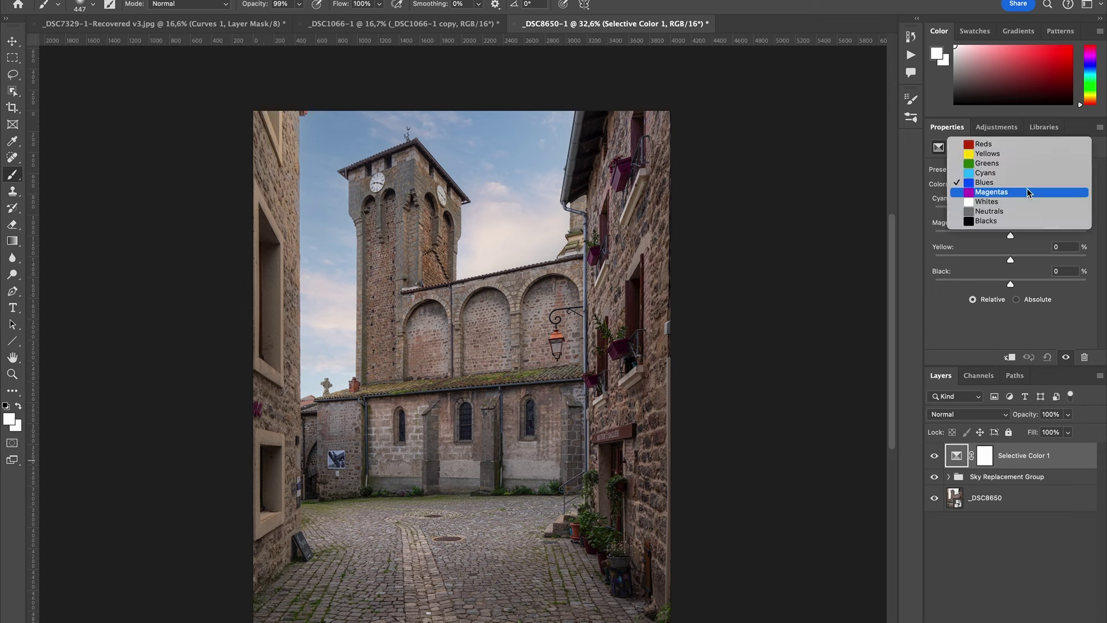
Set the Reds range to Cyan -50, Magenta -16, Yellow +36 and Black +10.
left_click(1034, 146)
mouse_move(1010, 208)
left_mouse_down()
mouse_move(1065, 209)
mouse_move(952, 212)
mouse_move(1003, 214)
mouse_move(972, 213)
left_mouse_up()
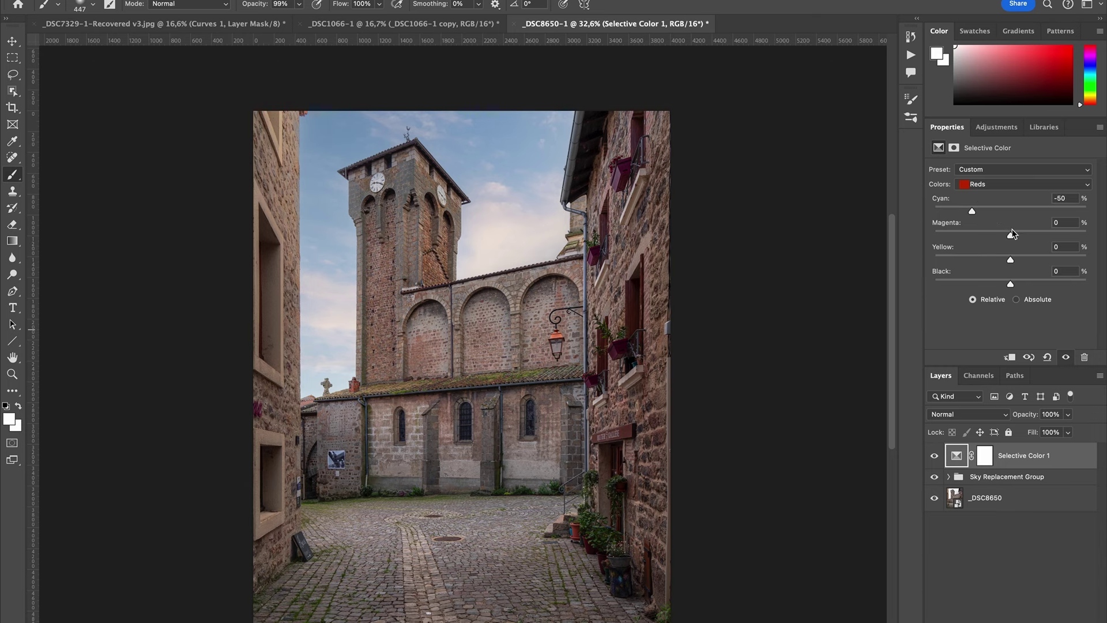
left_click_drag(1013, 233, 1018, 283)
Invert Selective Color 1's mask to black and set up a white brush at 100% opacity.
left_click(985, 459)
key("ctrl+i")
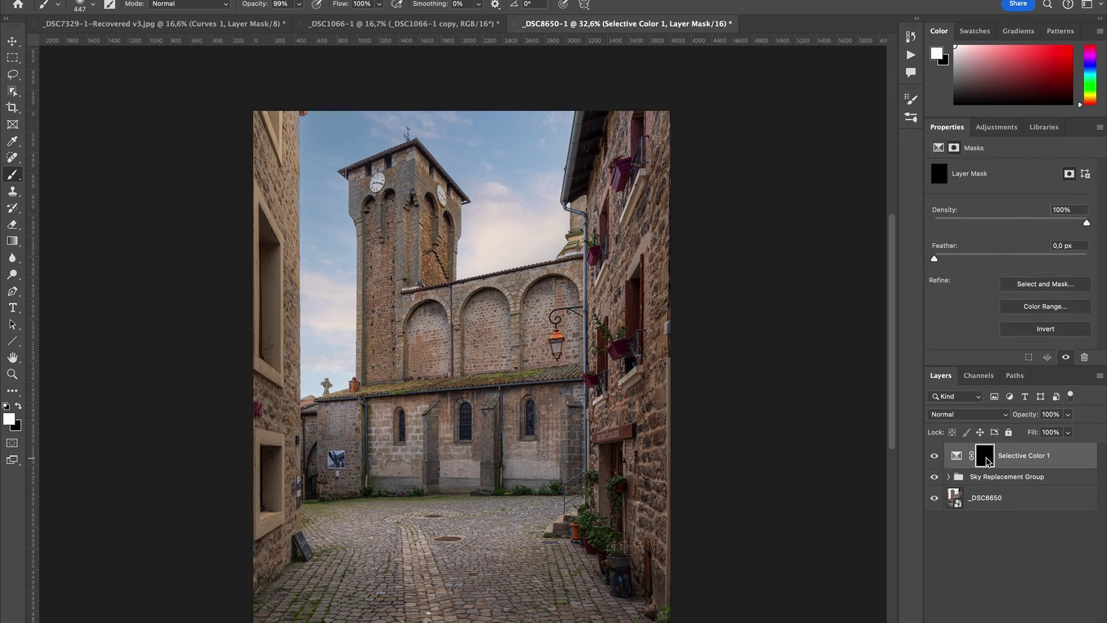
right_click(639, 245, "alt")
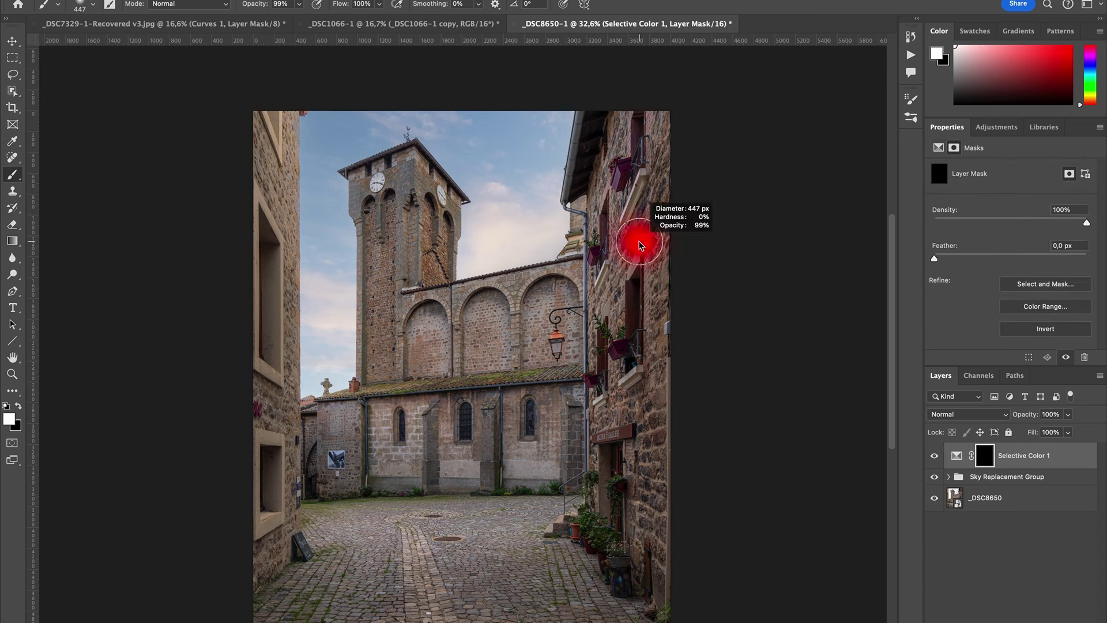
key("x")
key("x")
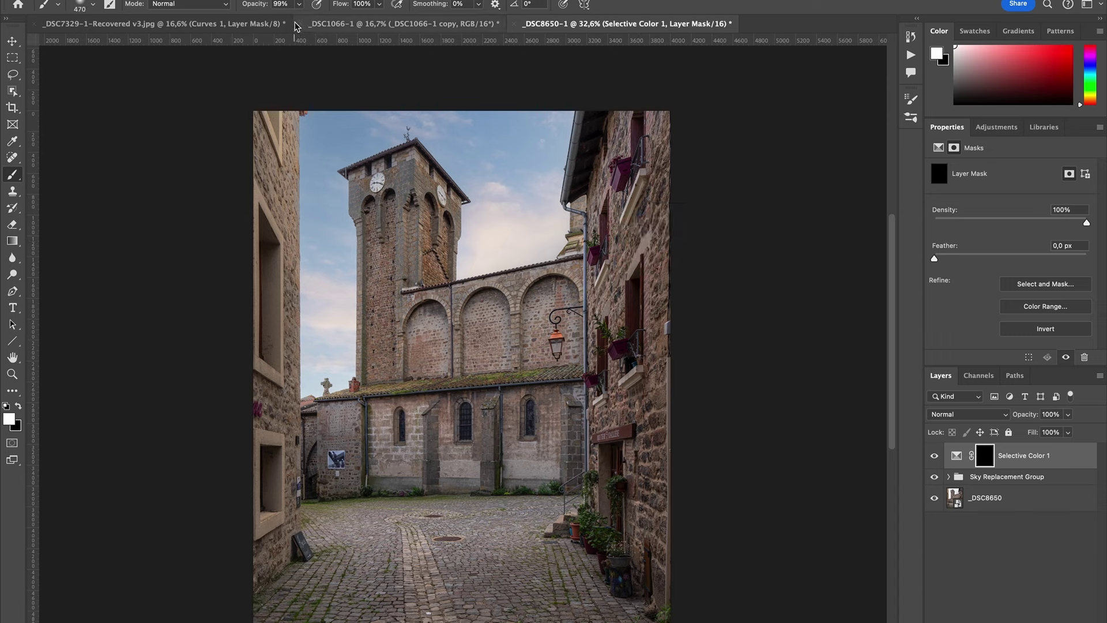
left_click(280, 4)
type("100")
key("Return")
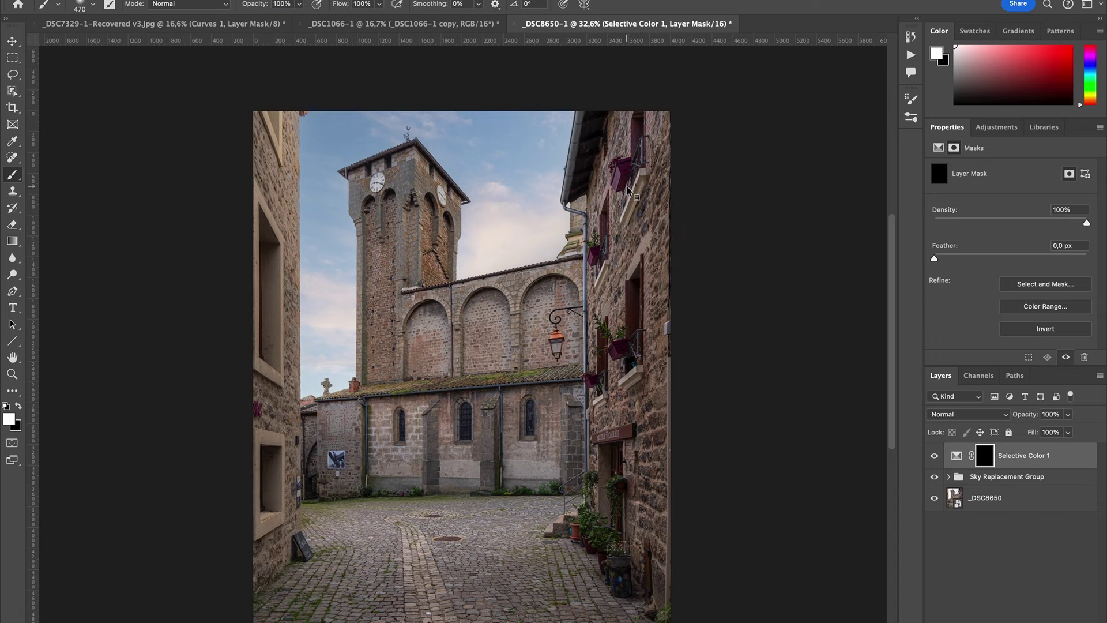
Paint white on the mask over the right-hand building with a ~679 px brush, comparing before and after.
right_click(628, 187, "alt")
mouse_move(656, 100)
left_mouse_down()
mouse_move(651, 252)
mouse_move(620, 219)
mouse_move(621, 246)
mouse_move(626, 225)
left_mouse_up()
right_click(647, 164, "alt")
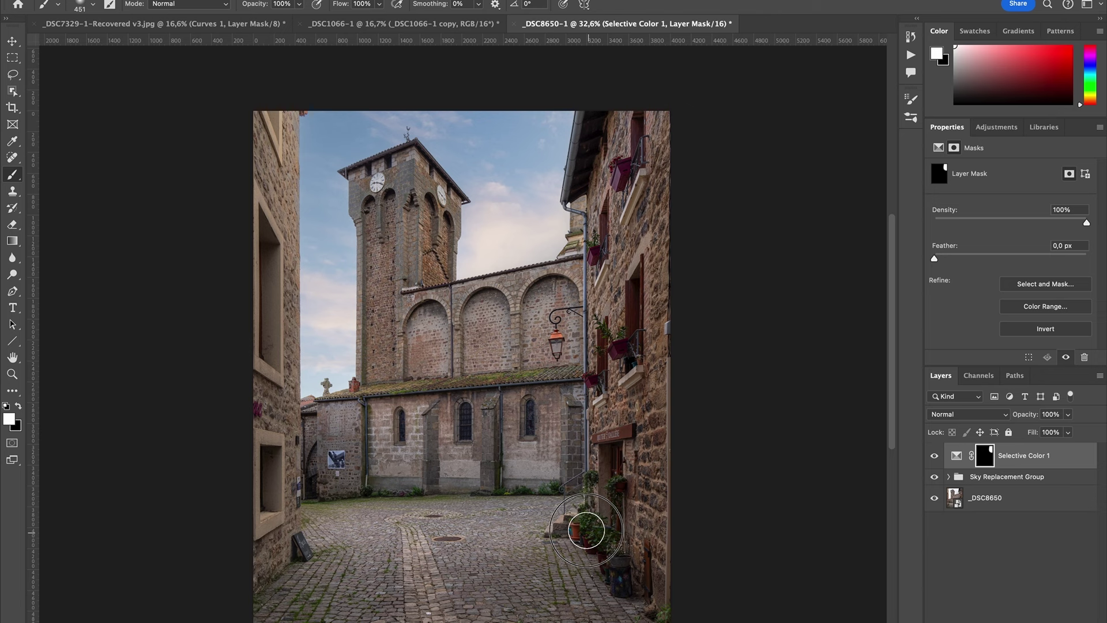
left_click_drag(604, 497, 620, 409)
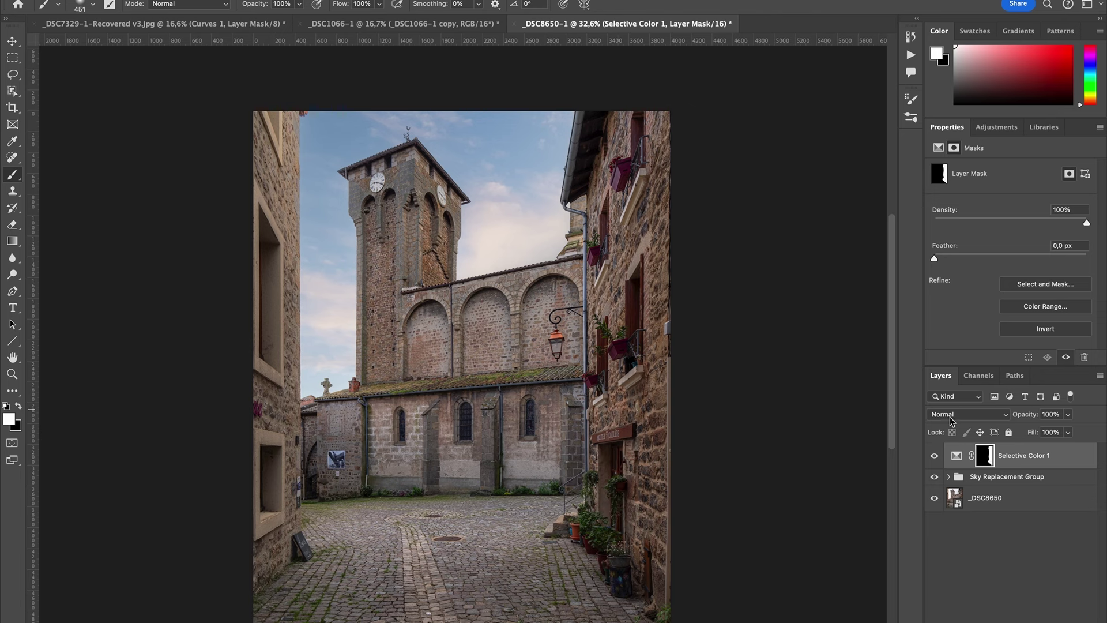
left_click(935, 455)
left_click(937, 456)
left_click(936, 456)
left_click(935, 456)
Add Selective Color 2 targeting Yellows and raise Cyan to +27.
left_click(996, 127)
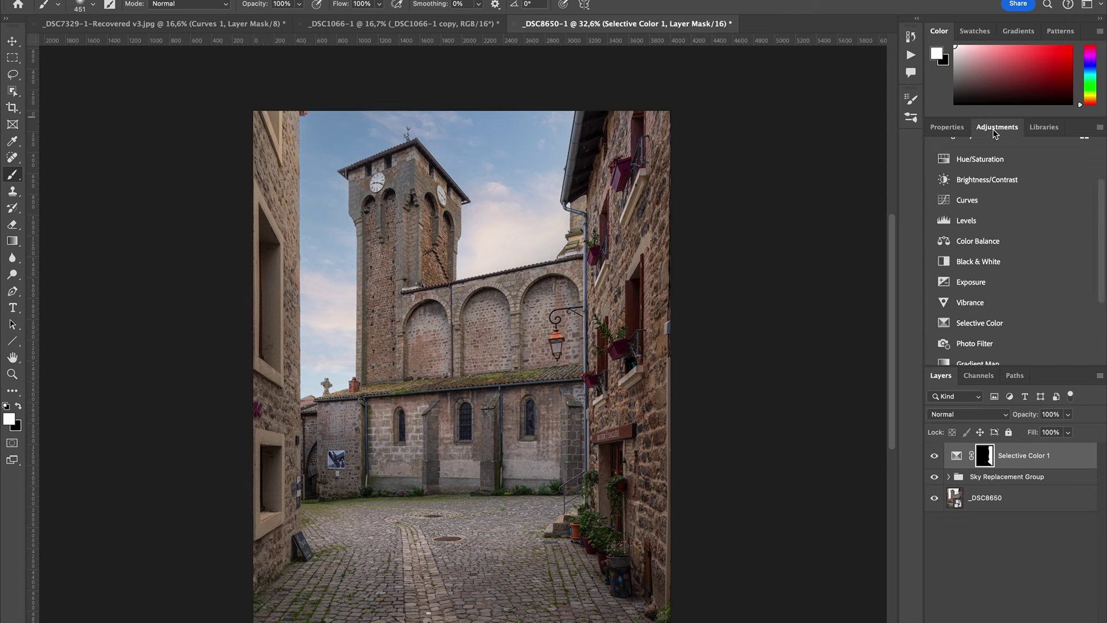
left_click(805, 551)
left_click(1009, 323)
left_click(1052, 184)
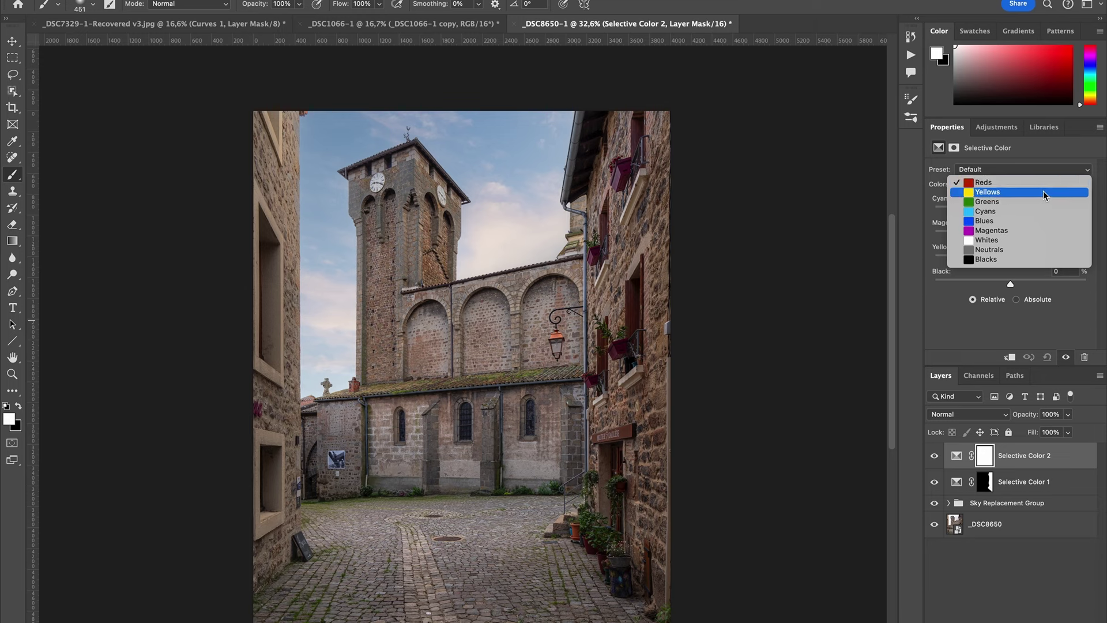
left_click(1043, 191)
mouse_move(1010, 211)
left_mouse_down()
mouse_move(1053, 211)
mouse_move(998, 213)
mouse_move(1050, 207)
mouse_move(1008, 209)
mouse_move(1031, 206)
left_mouse_up()
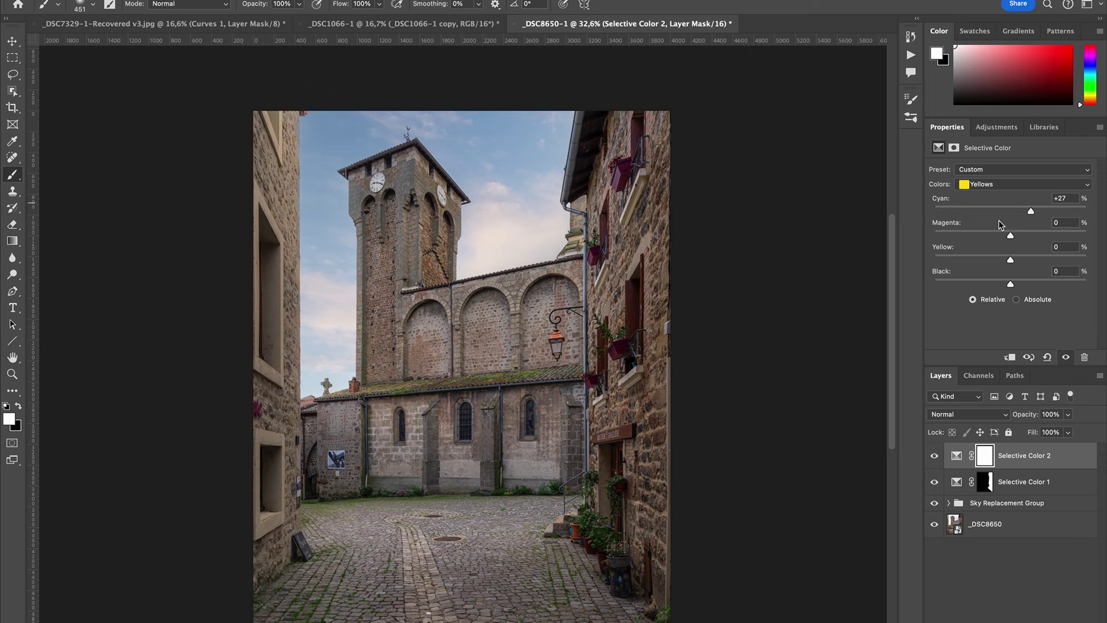
Set the Yellows to Magenta -17, Yellow +26, Black -34 and toggle the layer to compare.
left_click(1001, 184)
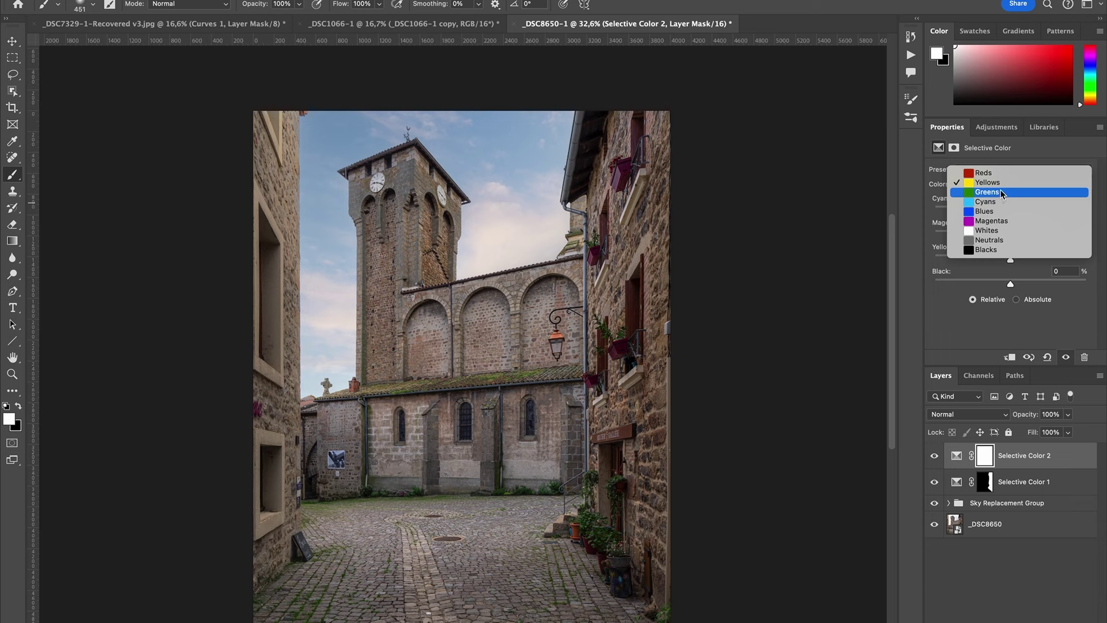
left_click(999, 182)
left_click_drag(1010, 235, 997, 235)
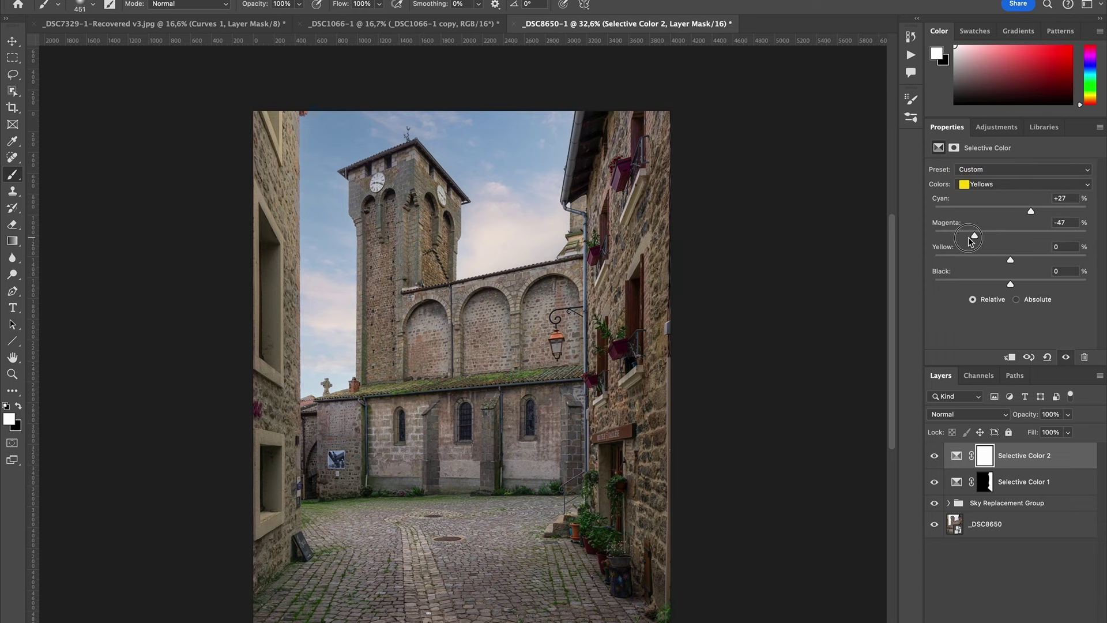
left_click(934, 456)
left_click(934, 456)
left_click(934, 456)
left_click(935, 456)
left_click(934, 456)
left_click(934, 456)
left_click(935, 456)
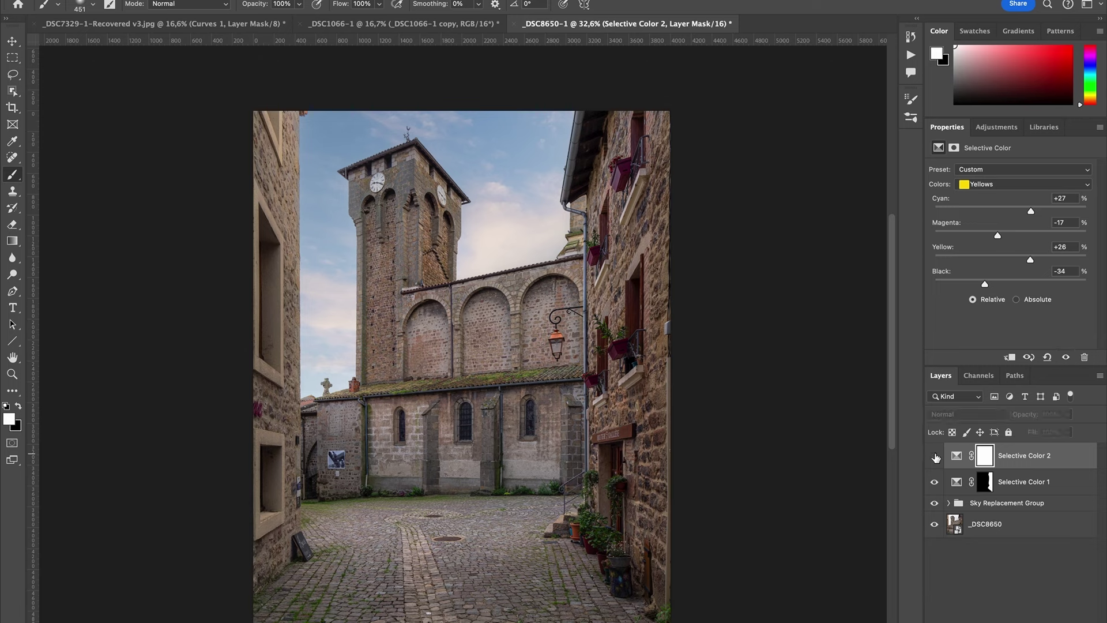
left_click(935, 456)
left_click(935, 456)
left_click(935, 456)
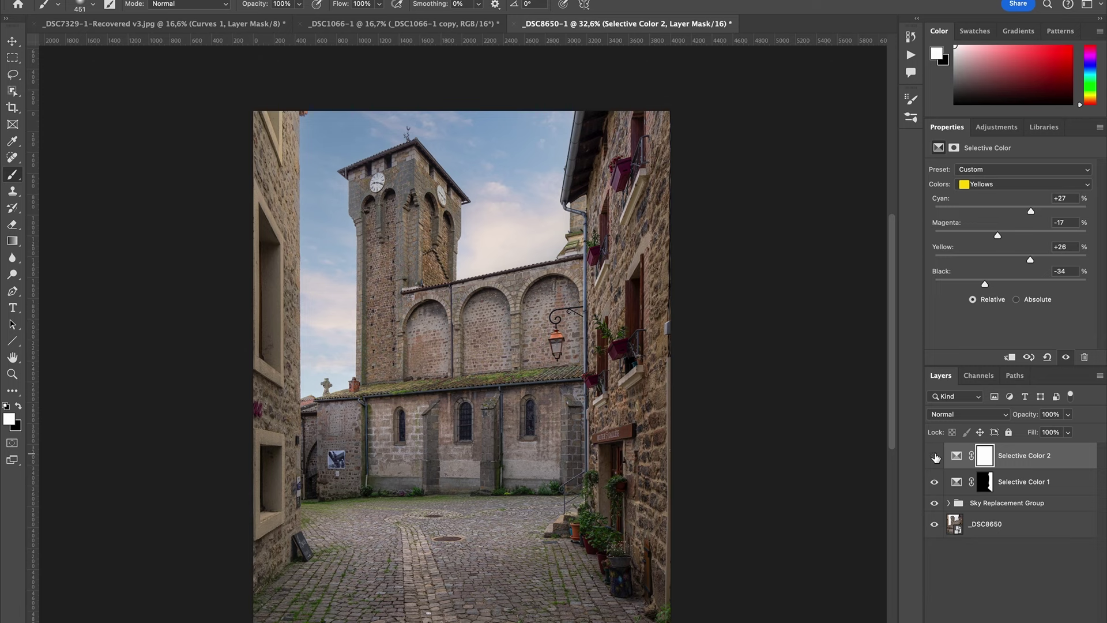
left_click(935, 456)
left_click(935, 456)
left_click(935, 456)
left_click(935, 456)
Add Selective Color 3 targeting Blacks and nudge its Cyan value.
left_click(1009, 126)
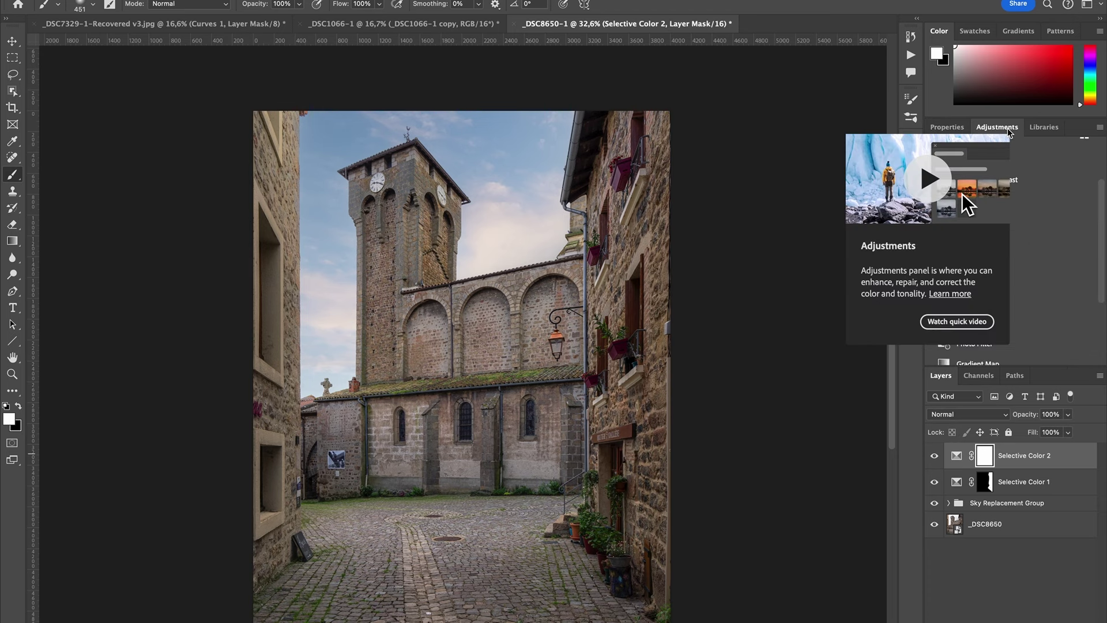
left_click(1026, 319)
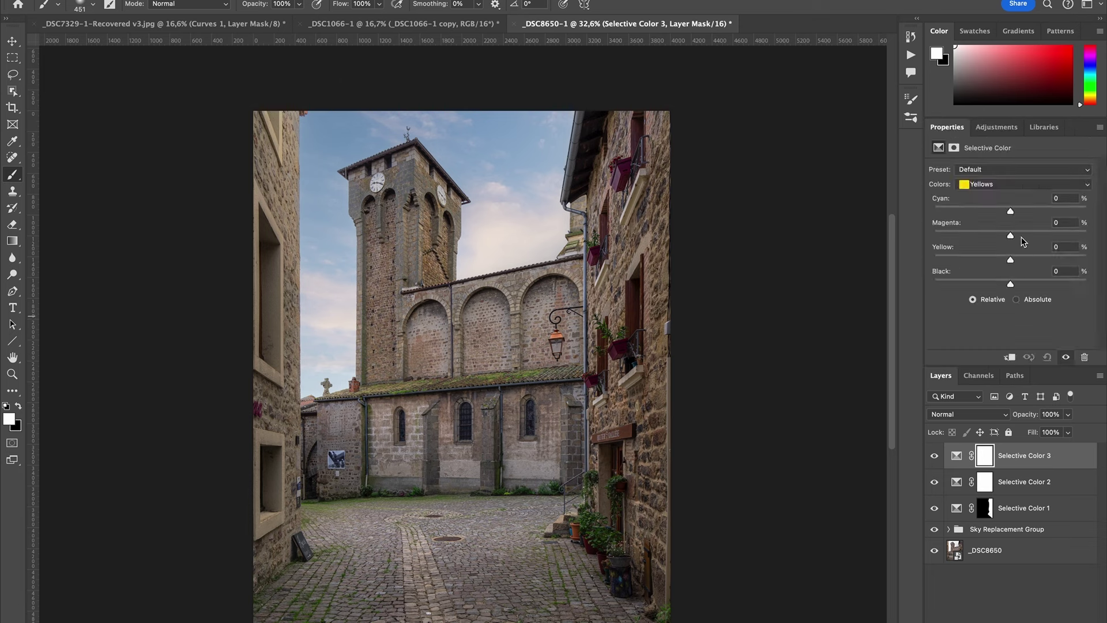
left_click(1013, 186)
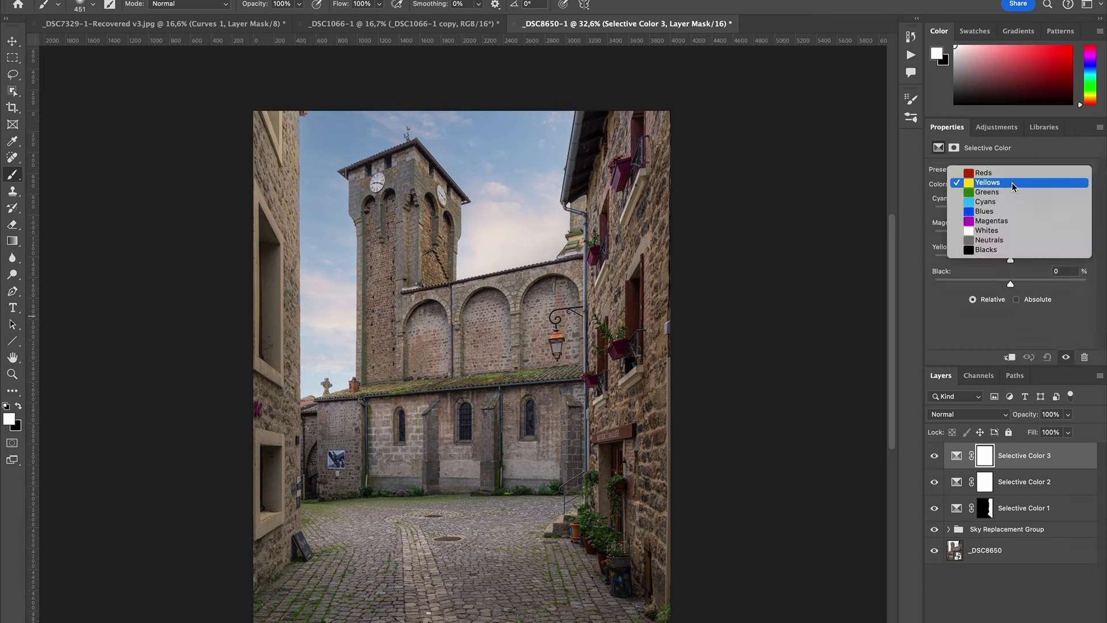
left_click(1006, 250)
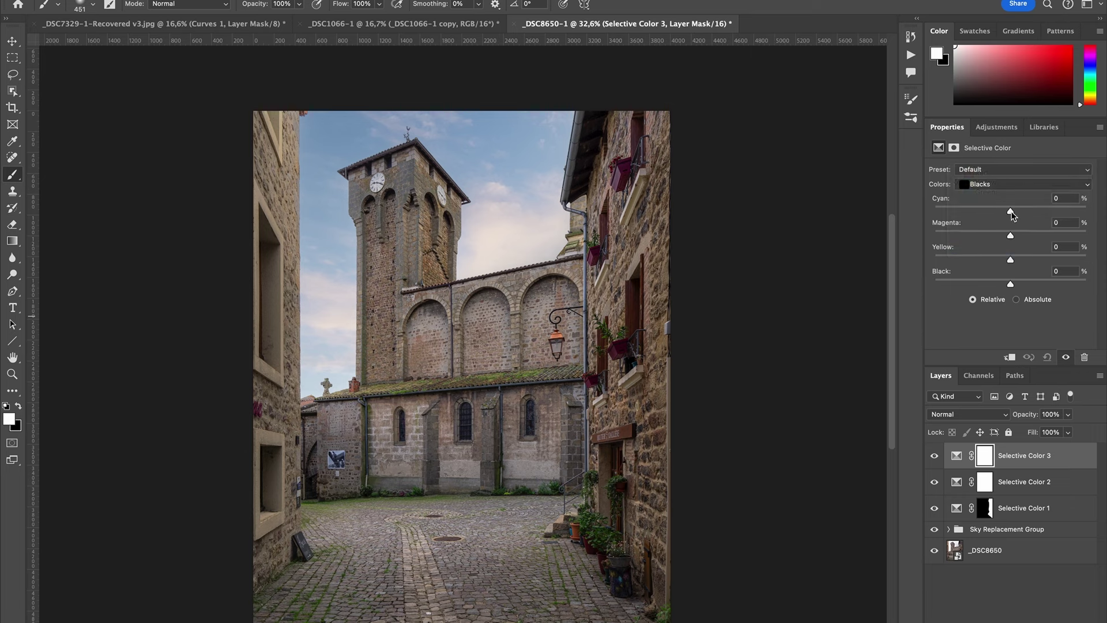
left_click(1011, 212)
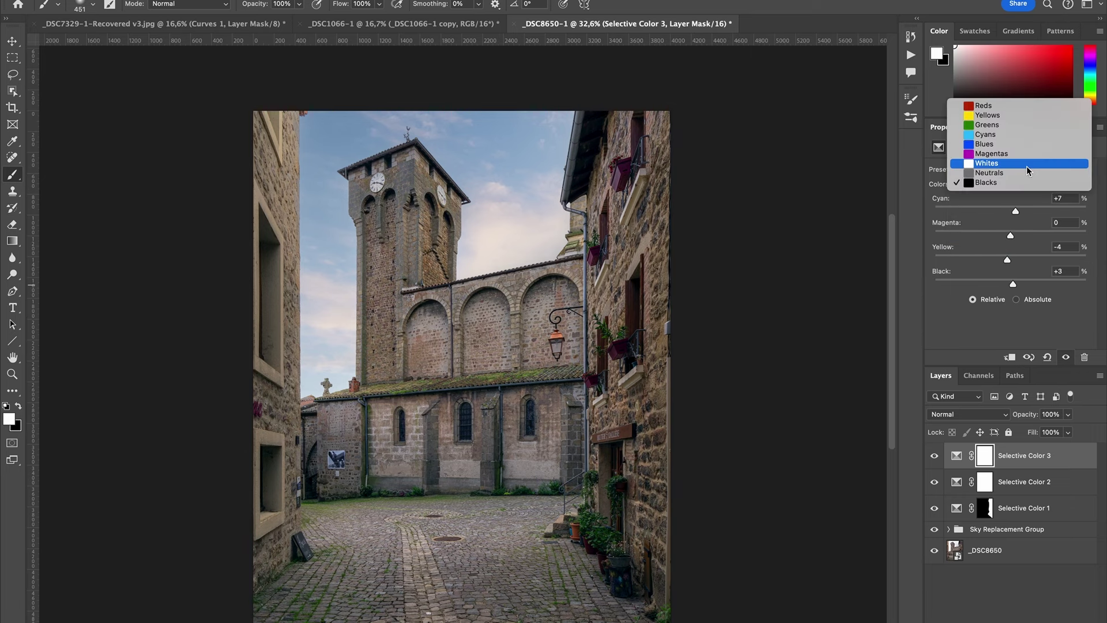
Set the Whites to Cyan -8 and Yellow +5, then compare with the layer hidden.
left_click(1027, 166)
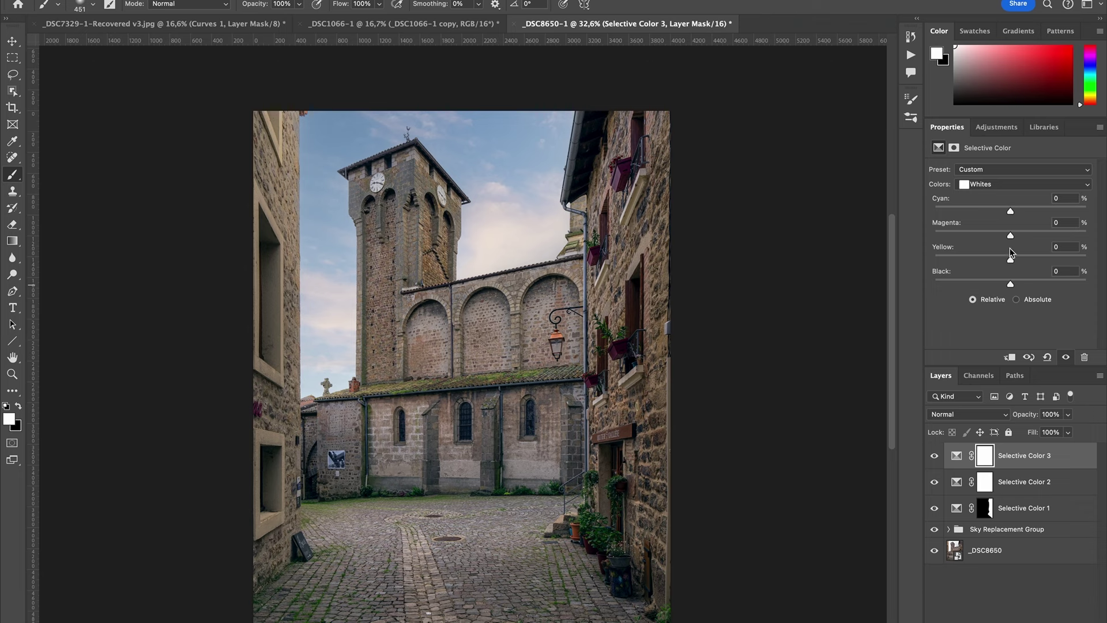
left_click_drag(1011, 260, 1015, 261)
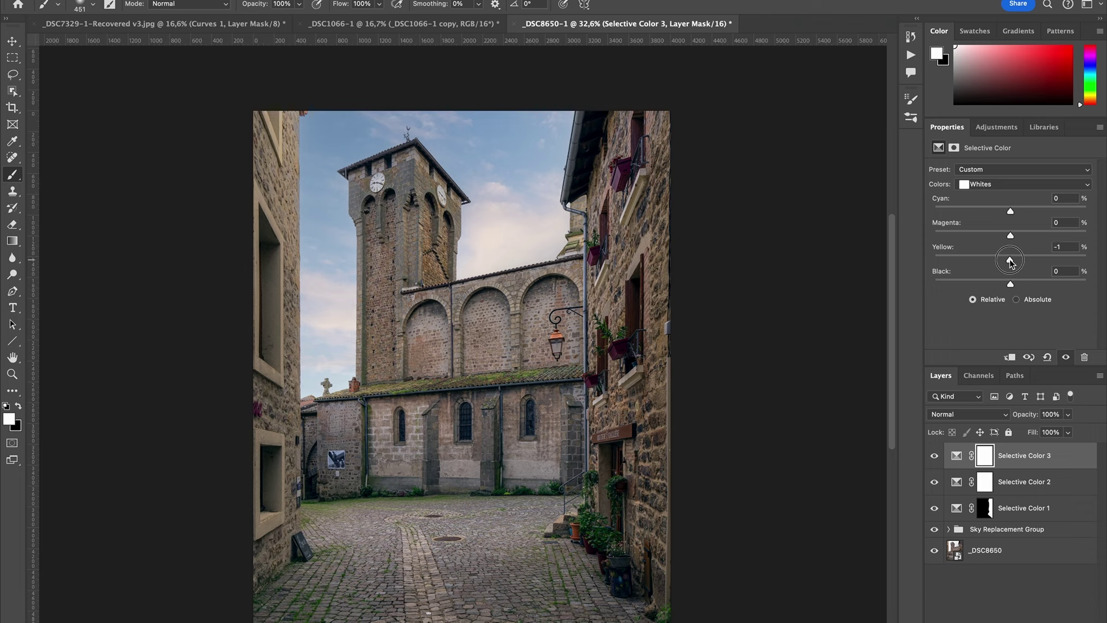
left_click(934, 457)
left_click(934, 457)
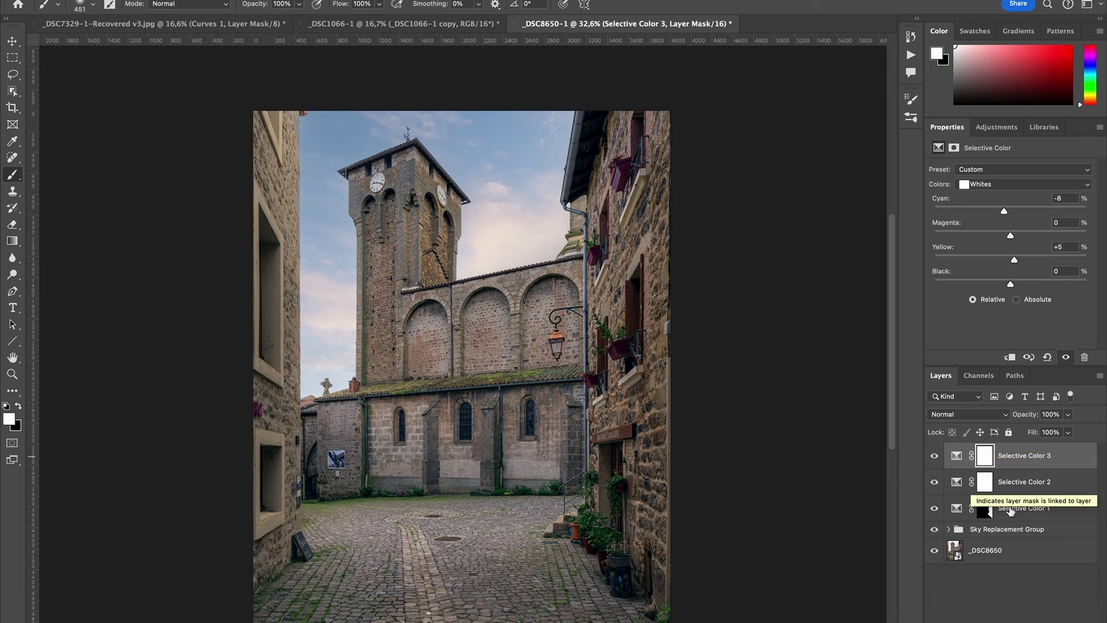
left_click(1030, 510, "shift")
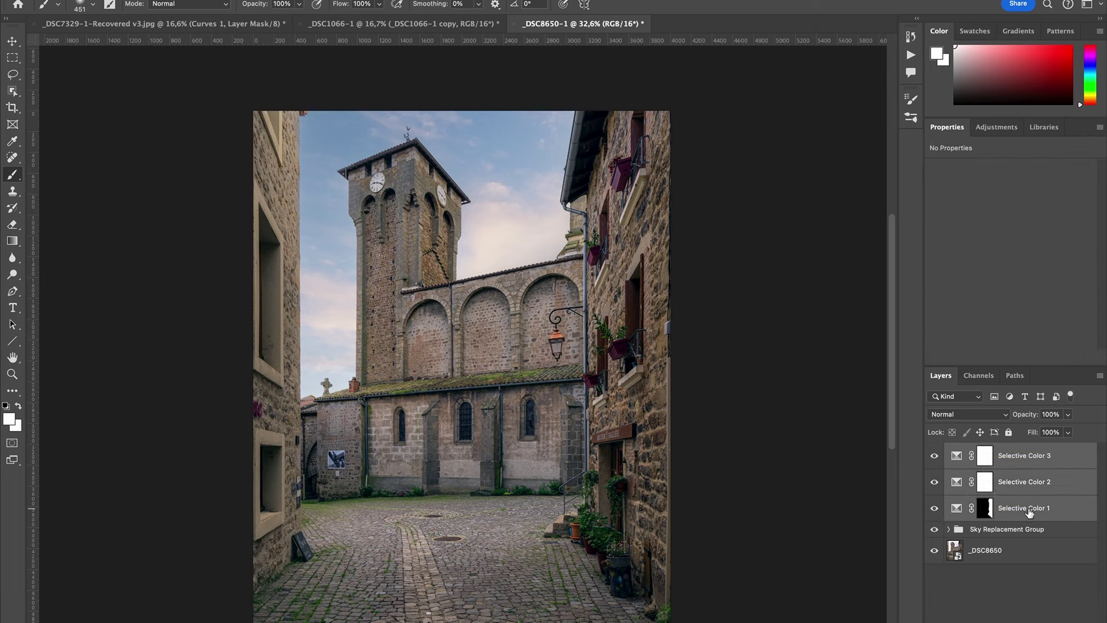
key("ctrl+comma")
key("ctrl+comma")
key("ctrl+comma")
key("ctrl+comma")
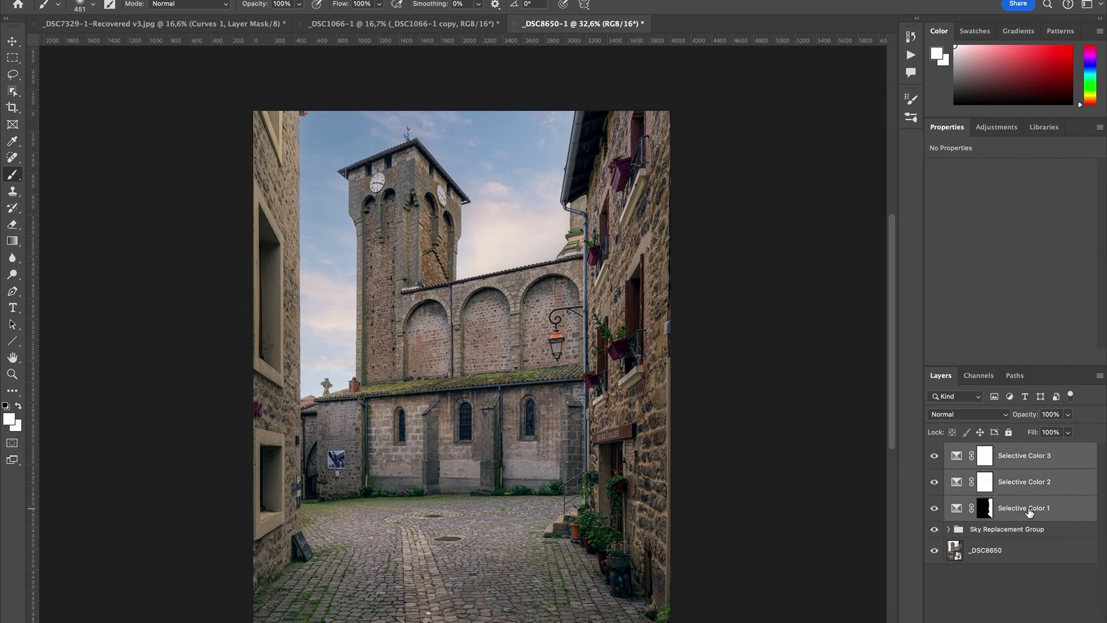
left_click(1035, 469)
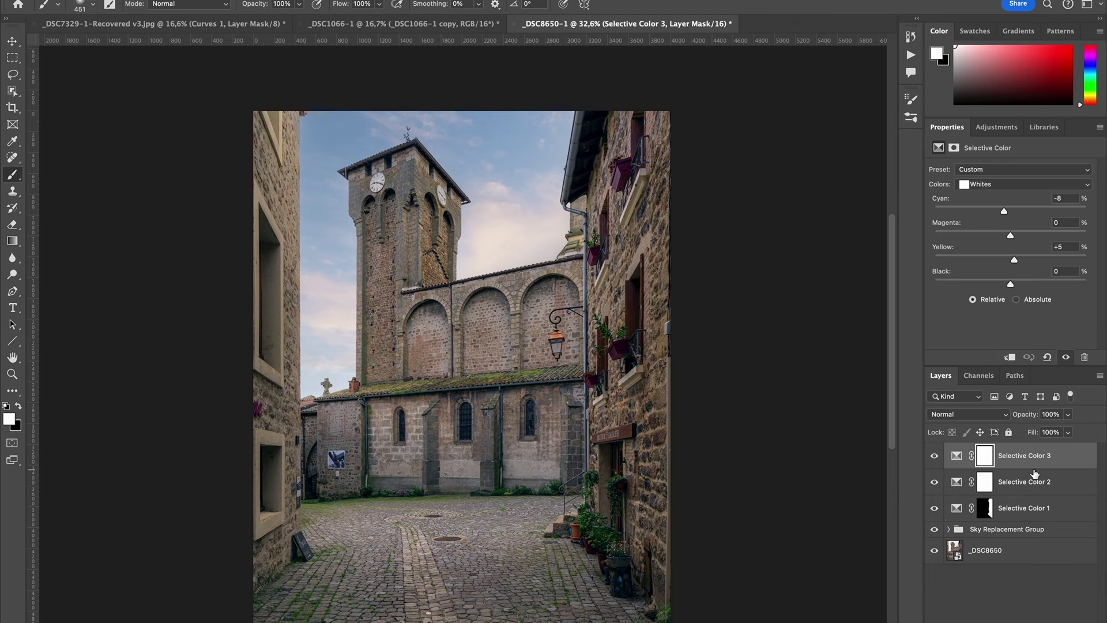